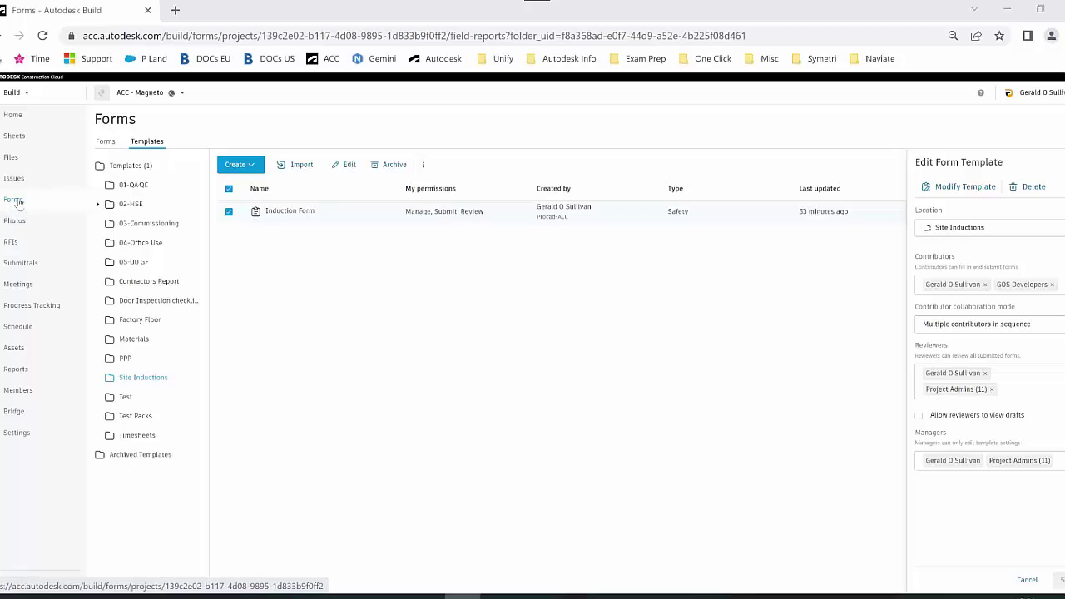
- Browse the form templates area, opening the create options and dismissing them without choosing
left_click(154, 143)
left_click(153, 143)
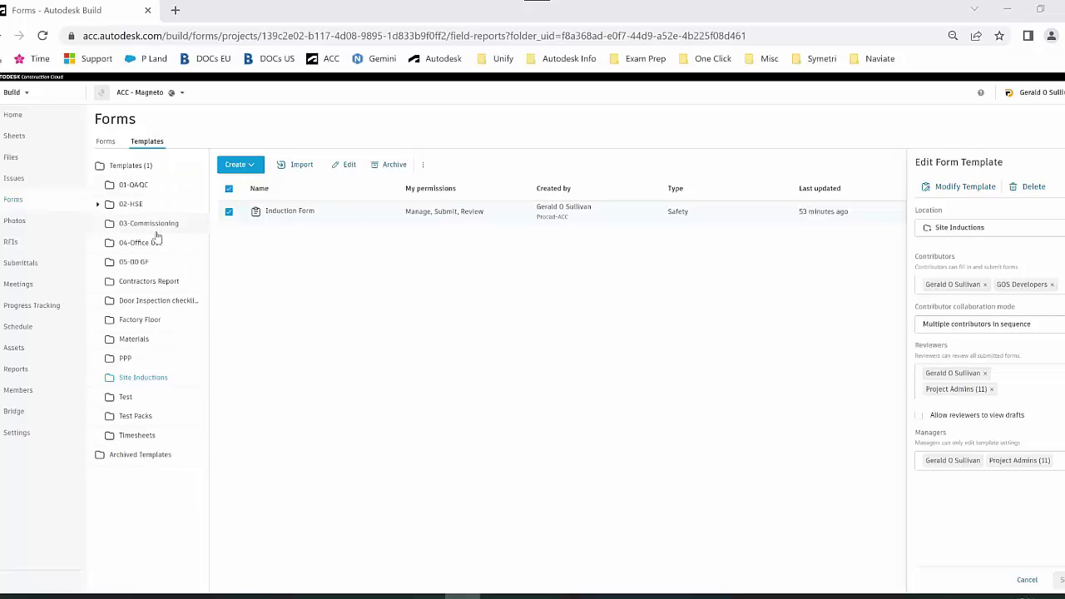
left_click(244, 170)
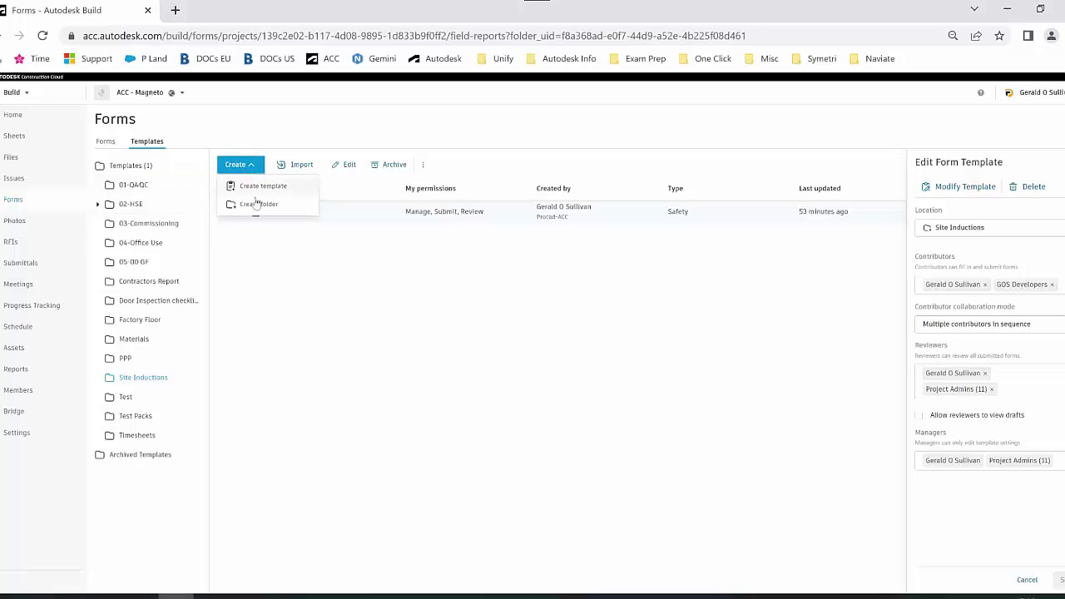
left_click(266, 275)
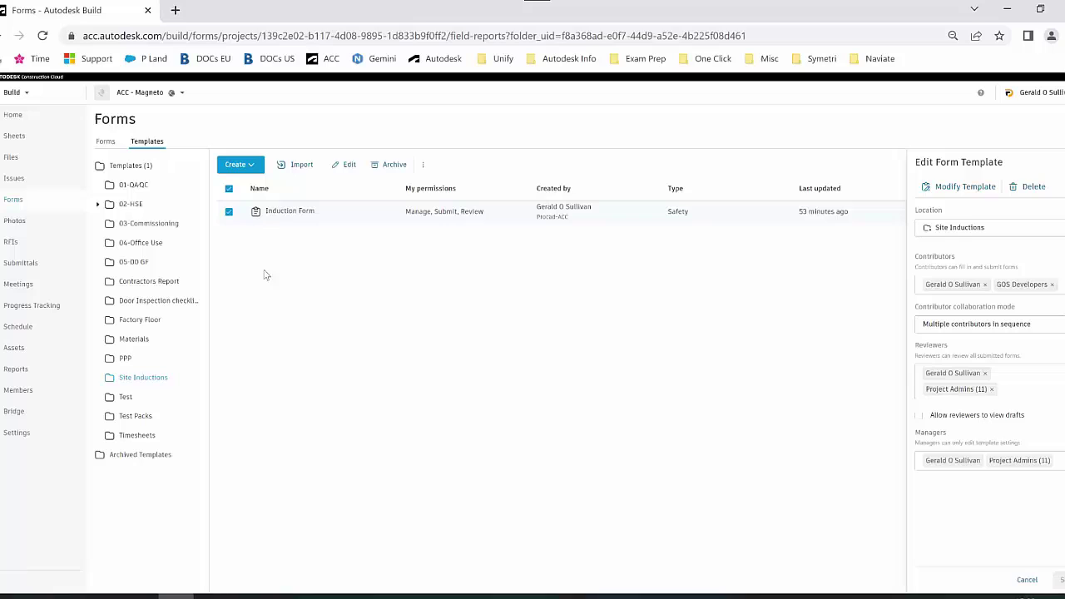
left_click(147, 383)
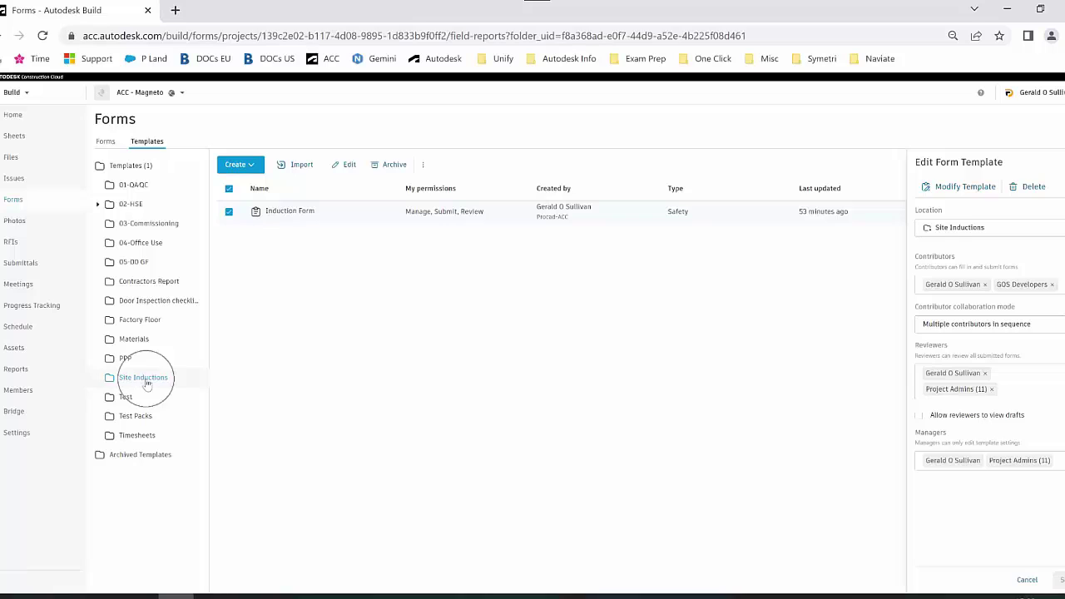
left_click(296, 215)
- Change options in the form template settings panel
left_click(960, 228)
left_click(959, 229)
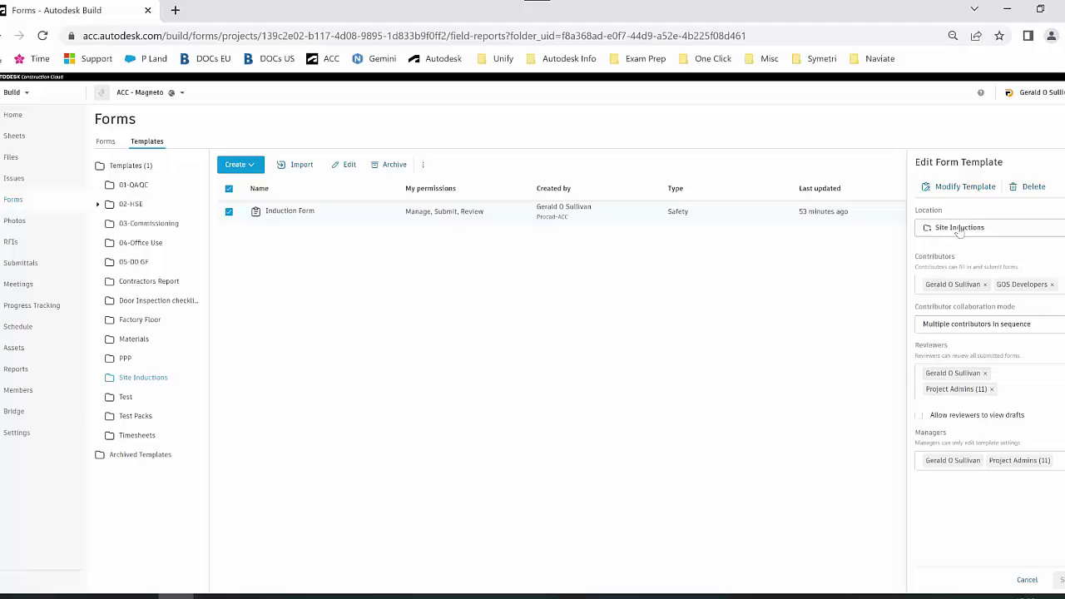
left_click(188, 382)
left_click(961, 282)
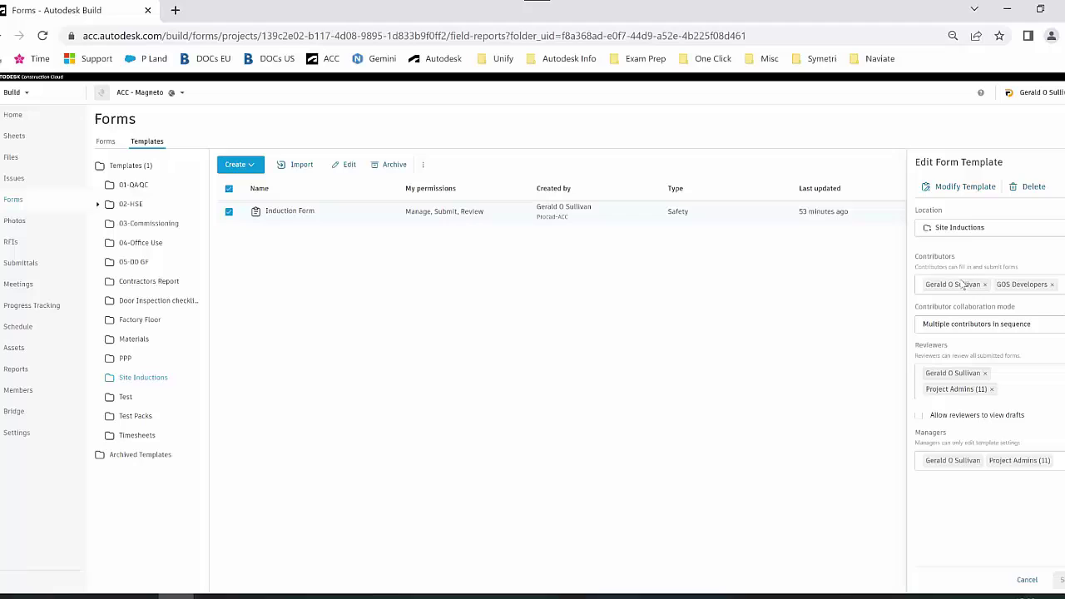
left_click(1030, 287)
left_click(959, 456)
- Close the template settings and create an Induction Form from the Site Inductions forms list
left_click(1031, 174)
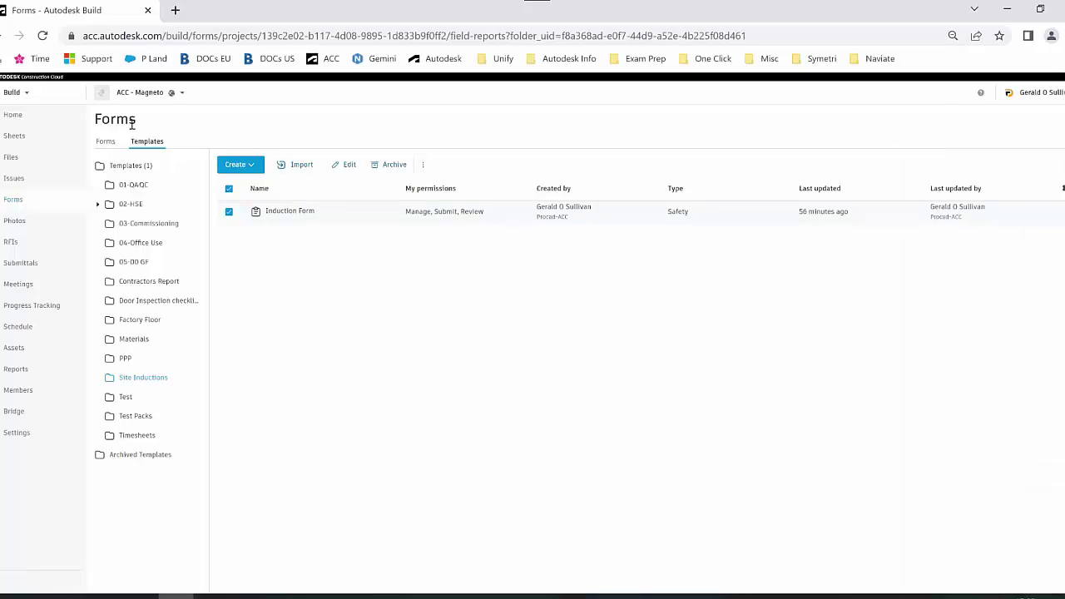
left_click(110, 142)
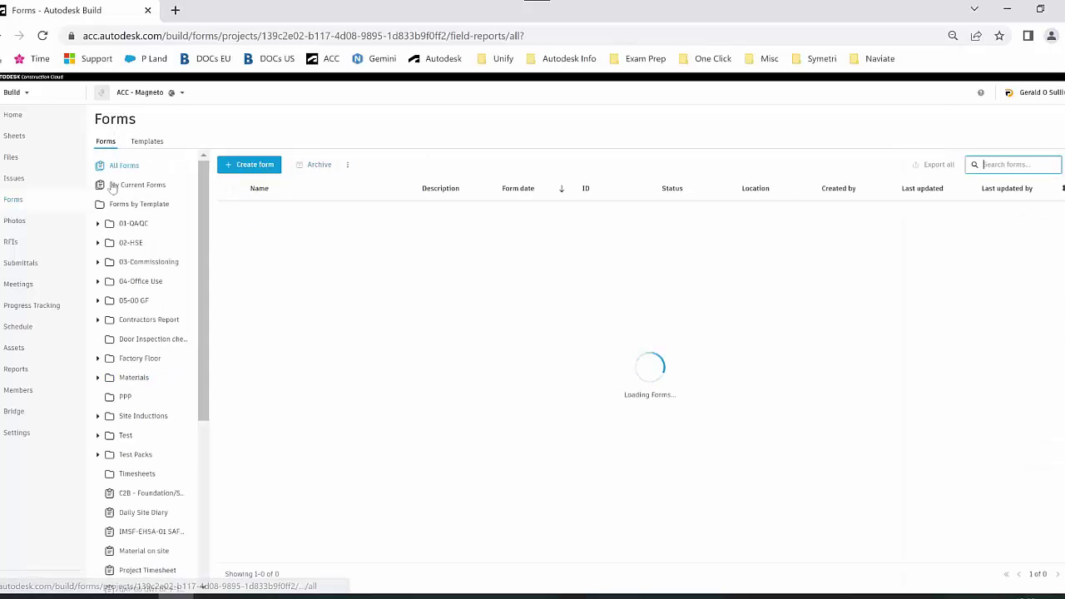
left_click(137, 426)
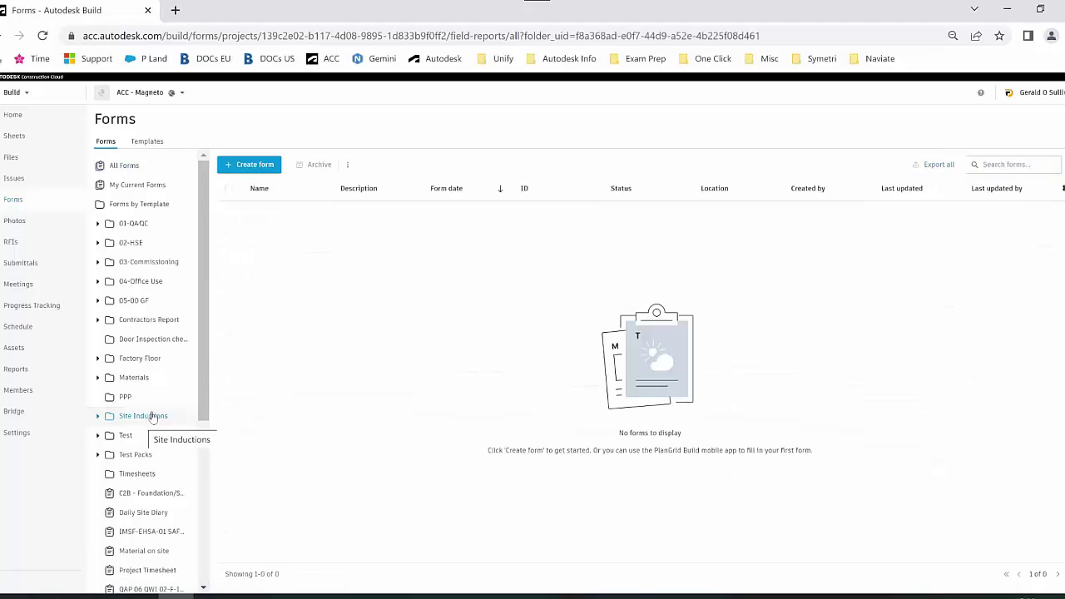
left_click(260, 165)
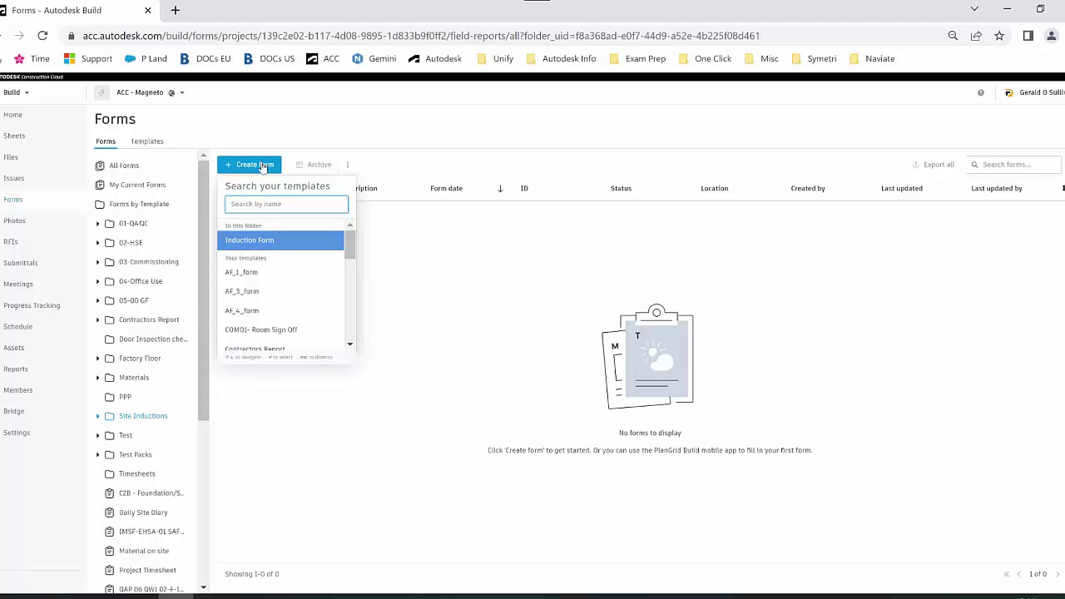
left_click(265, 241)
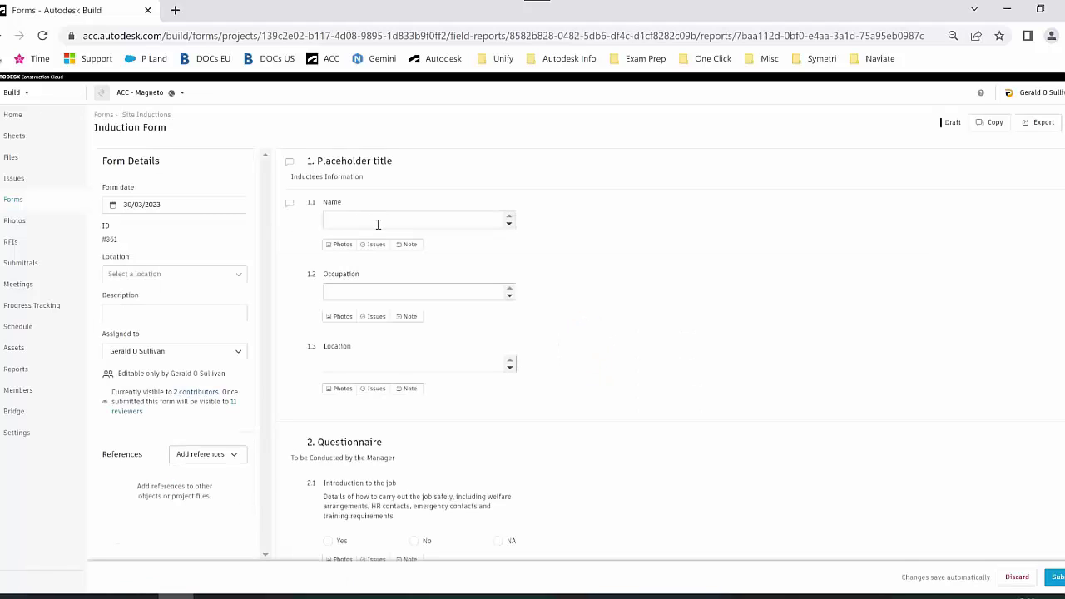
- Enter the inductee's name, occupation Engineer and location Limerick, fixing a mistyped occupation
left_click(385, 221)
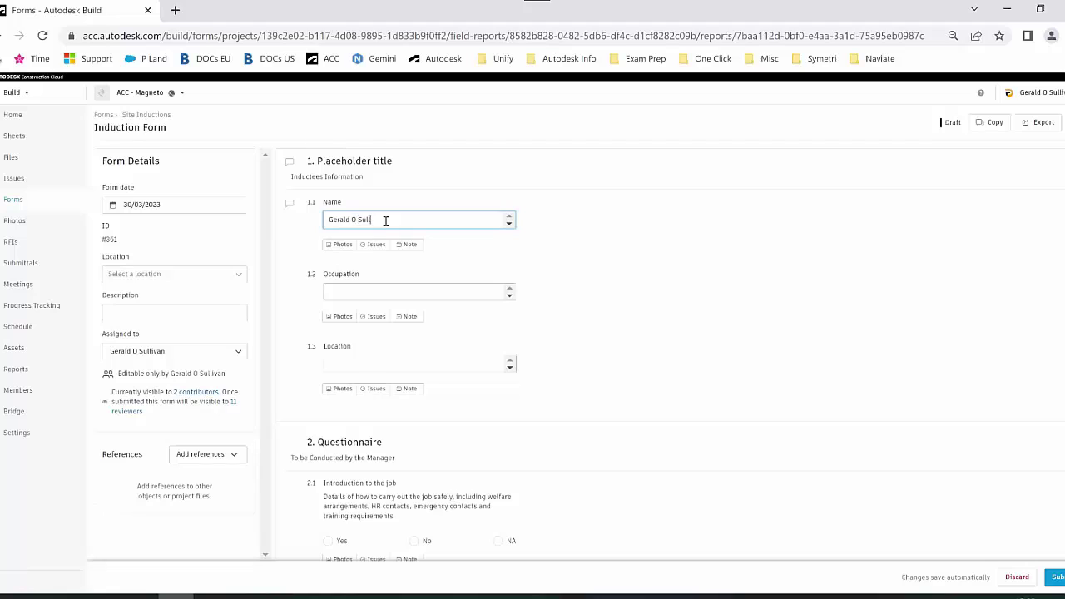
left_click(433, 293)
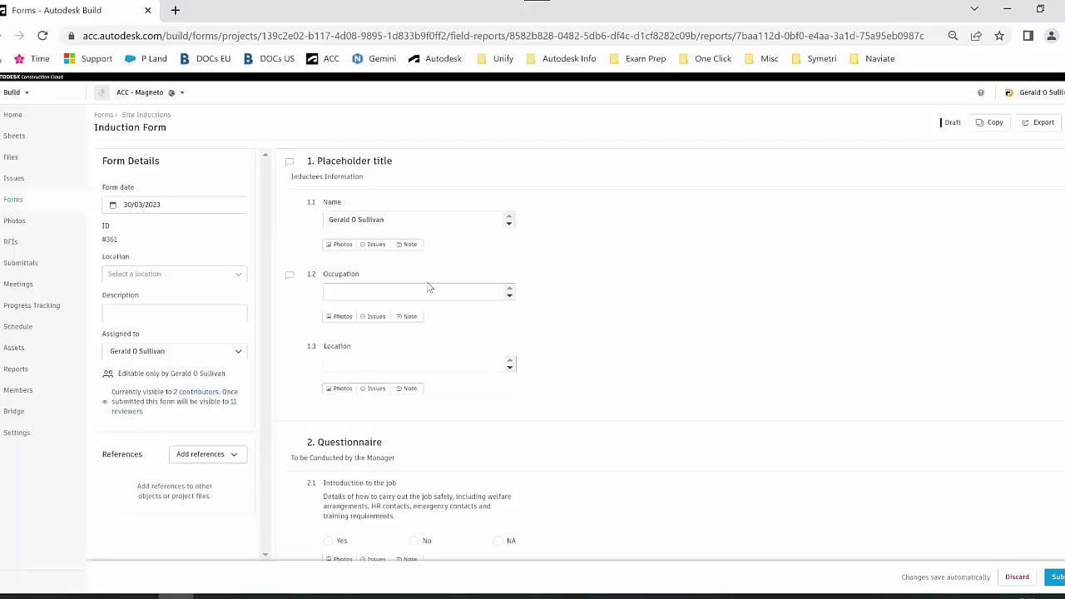
type("Lim")
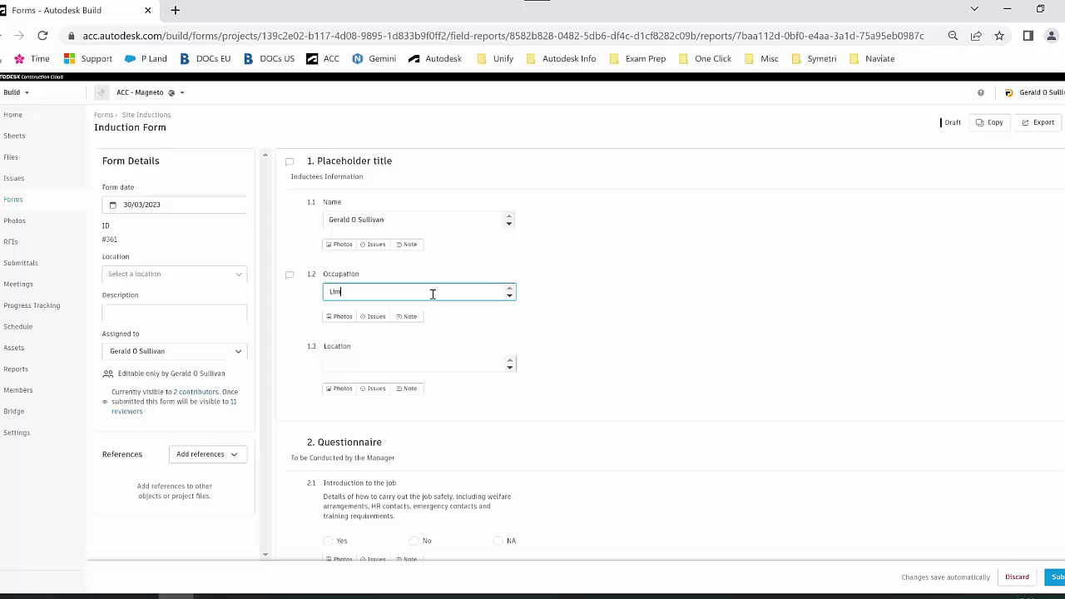
type("erick")
left_click(401, 366)
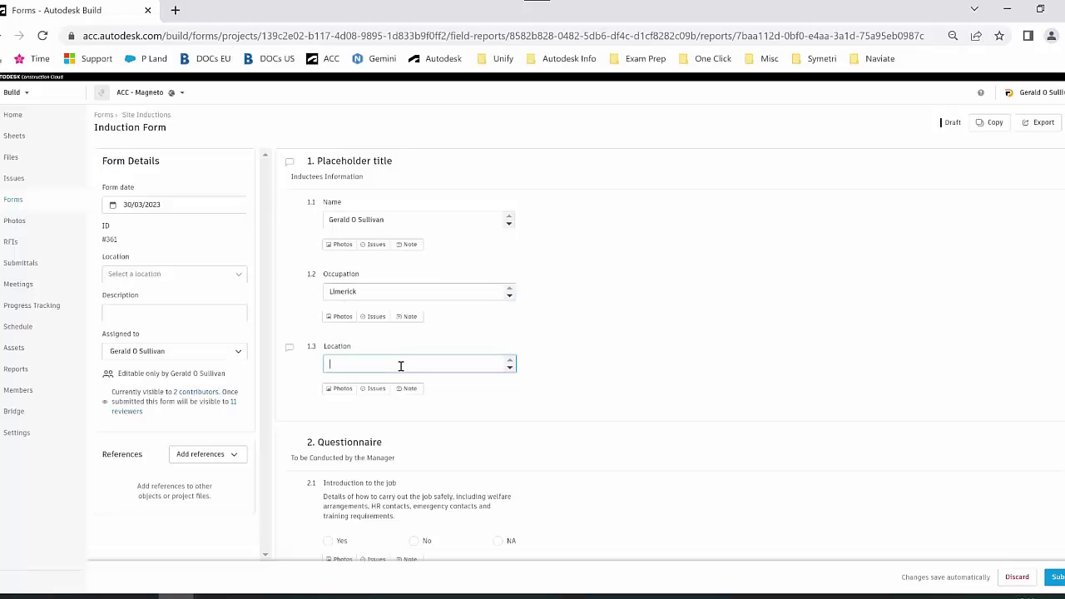
left_click_drag(353, 288, 310, 277)
type("En")
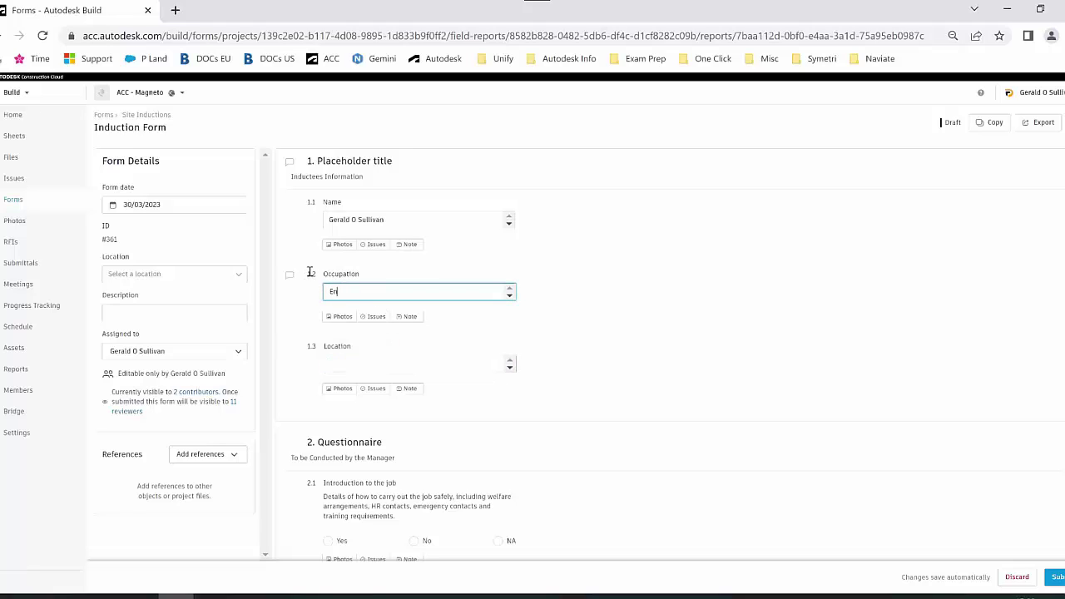
type("gineer")
left_click(353, 359)
type("Limer")
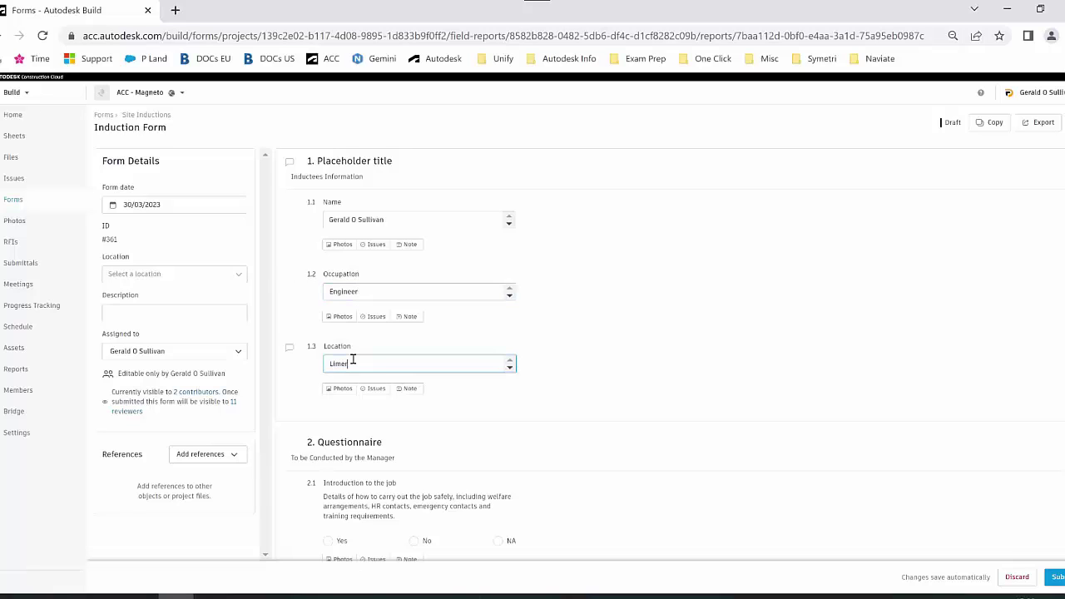
type("ick")
- Answer Yes to questionnaire items 2.1 through 2.5
scroll(364, 384, "down", 1)
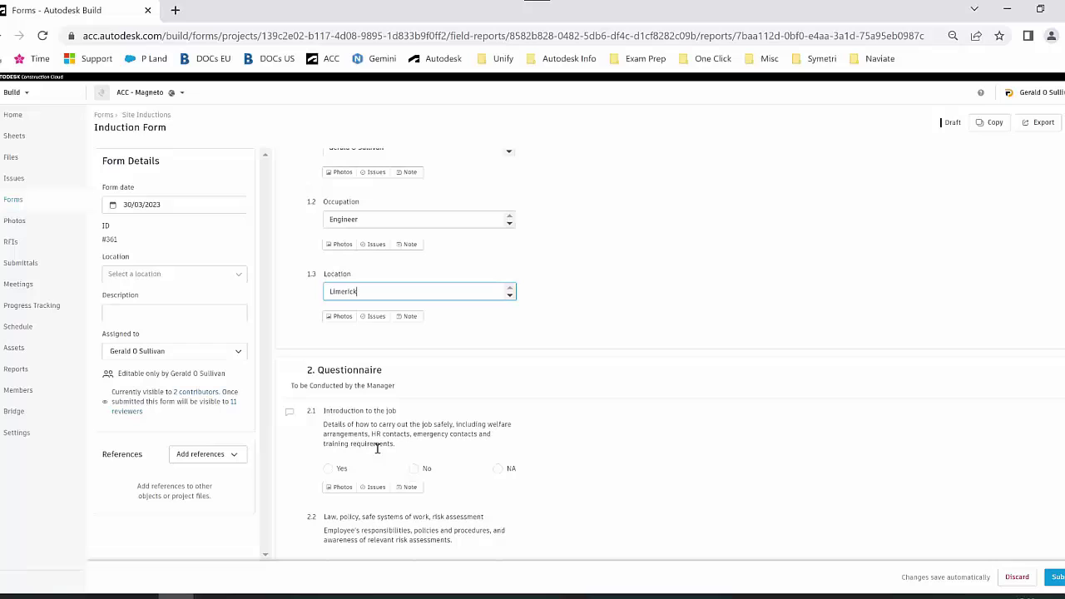
left_click(328, 469)
scroll(331, 466, "down", 3)
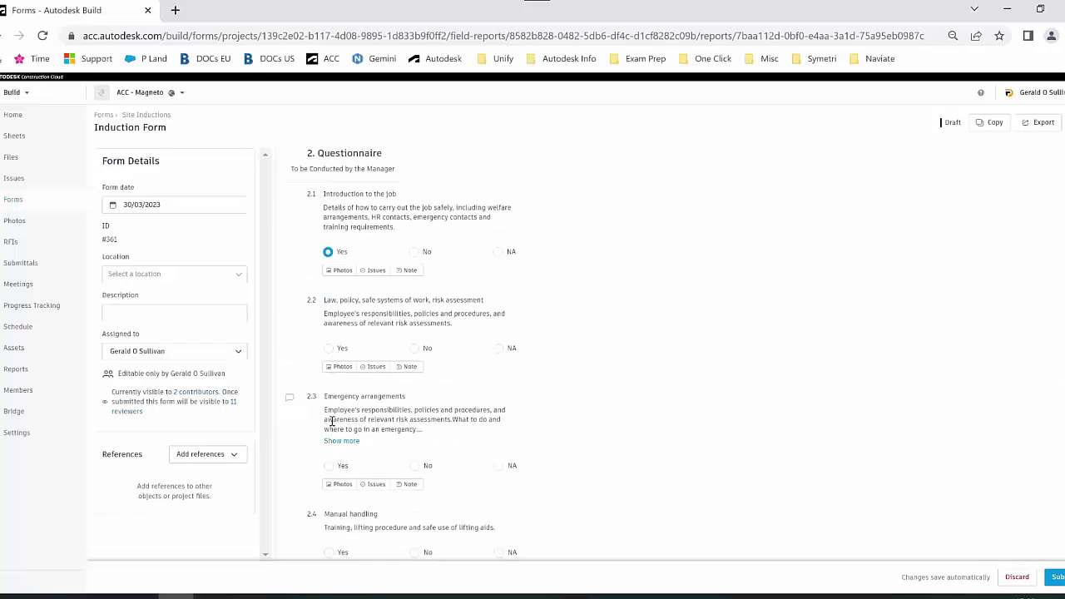
left_click(328, 348)
left_click(339, 468)
scroll(340, 469, "down", 1)
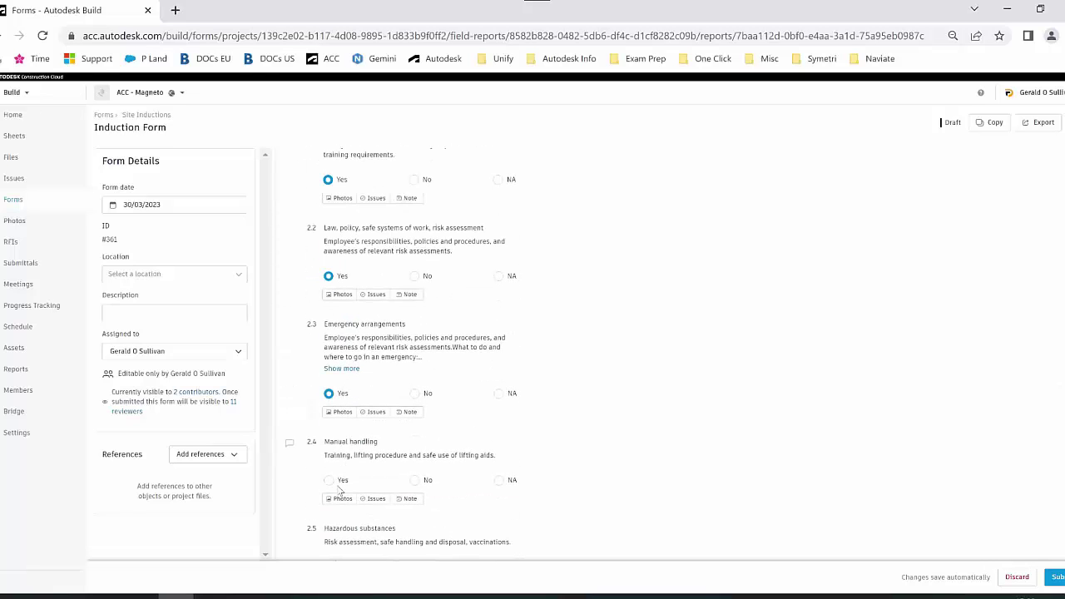
left_click(340, 476)
scroll(340, 471, "down", 1)
left_click(338, 496)
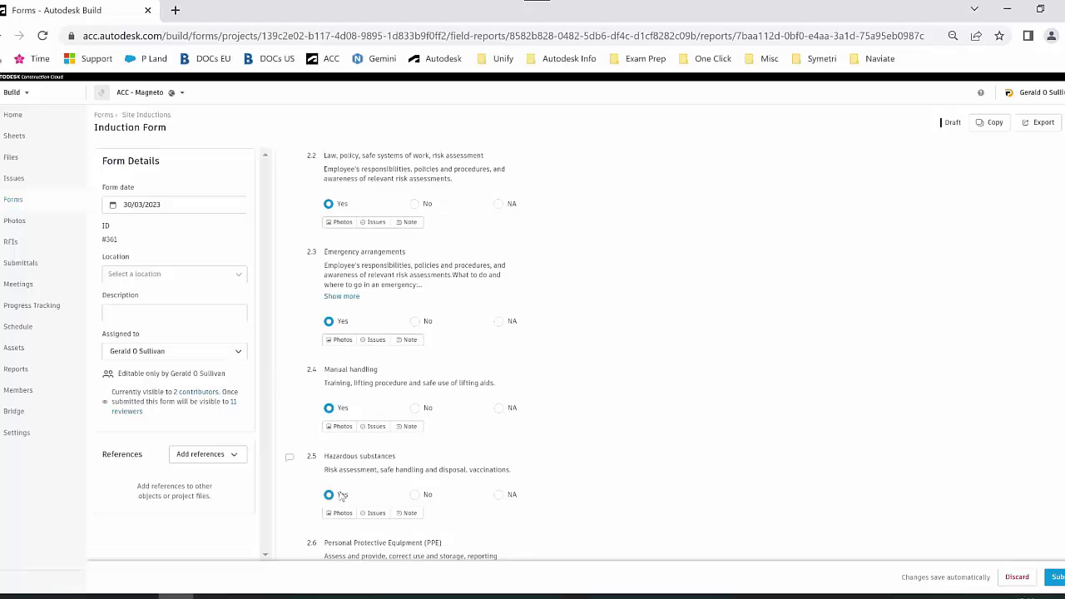
- Answer Yes to questionnaire items 2.6 (PPE) through 2.9
scroll(348, 474, "down", 1)
left_click(341, 519)
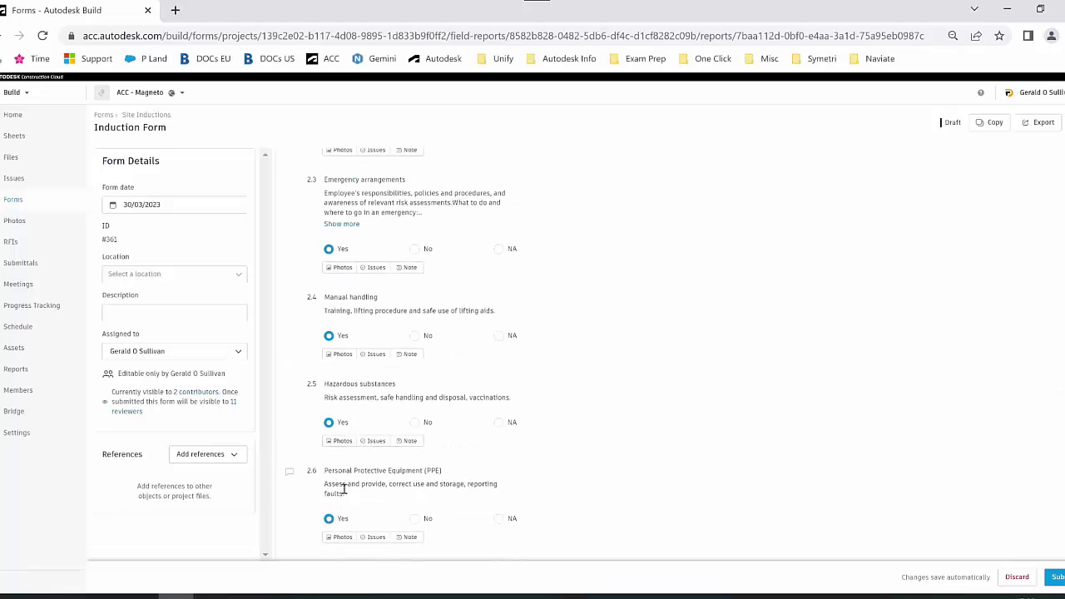
scroll(341, 519, "down", 3)
left_click(341, 405)
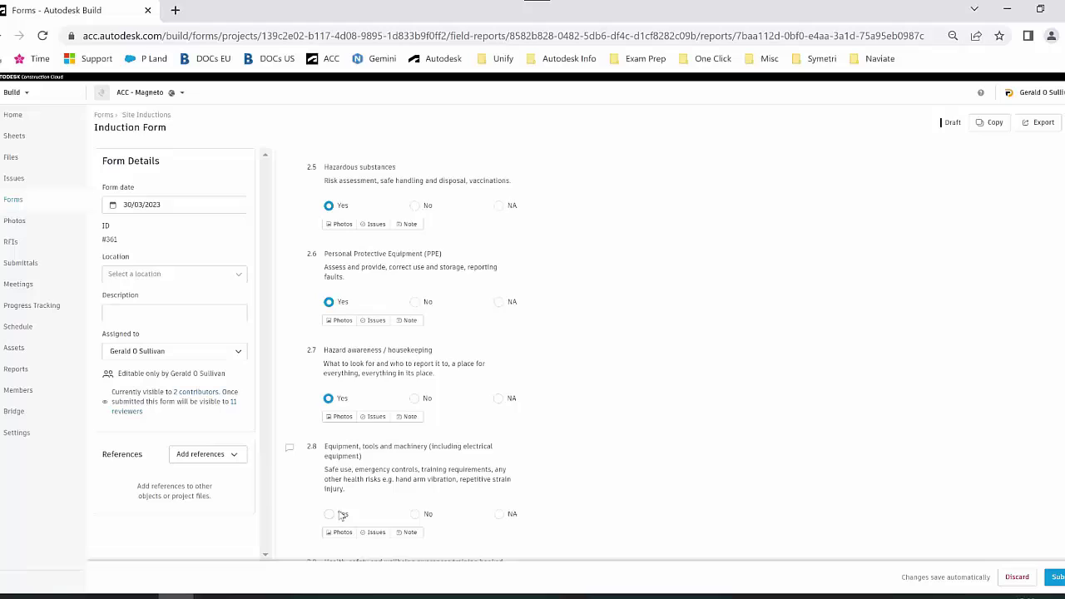
left_click(341, 516)
scroll(341, 516, "down", 2)
left_click(342, 458)
scroll(348, 457, "down", 1)
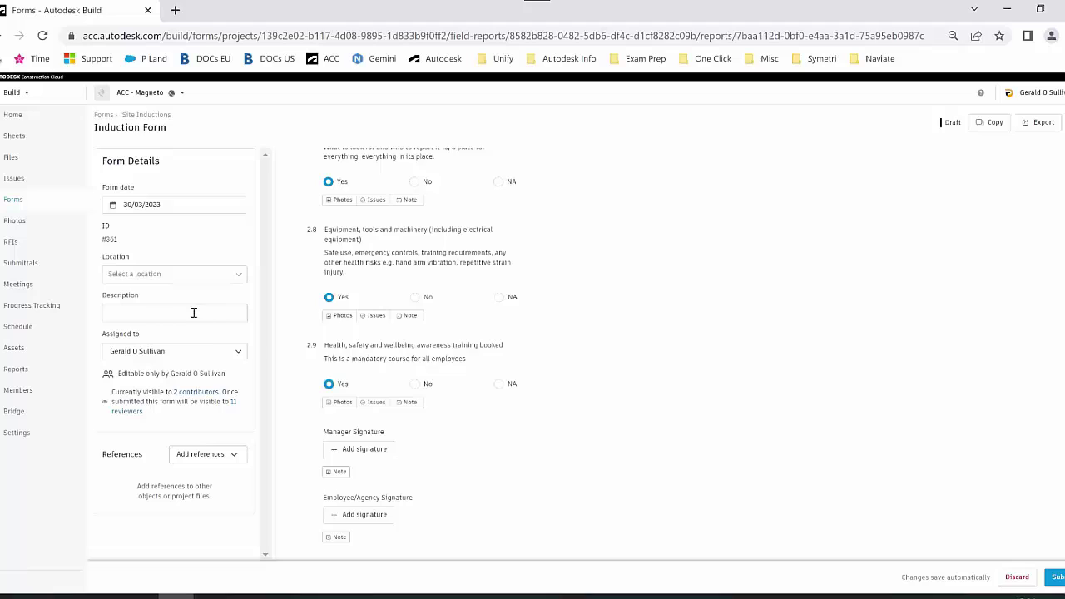
- Draw an X in the Manager Signature pad and save it to the induction form
left_click(200, 454)
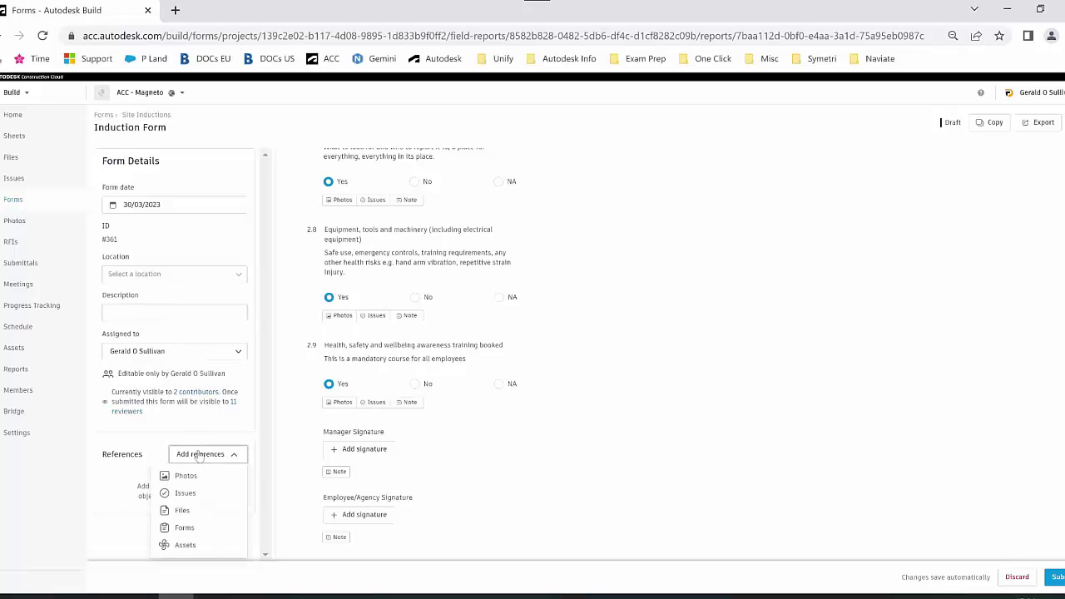
left_click(197, 526)
left_click(365, 448)
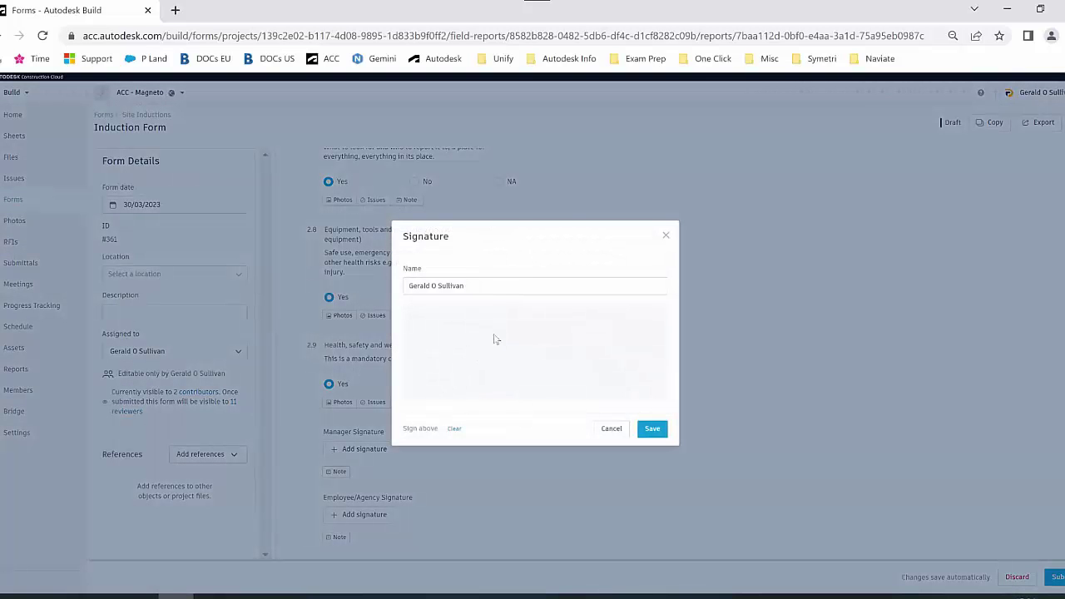
left_click_drag(500, 325, 538, 375)
left_click_drag(532, 327, 501, 372)
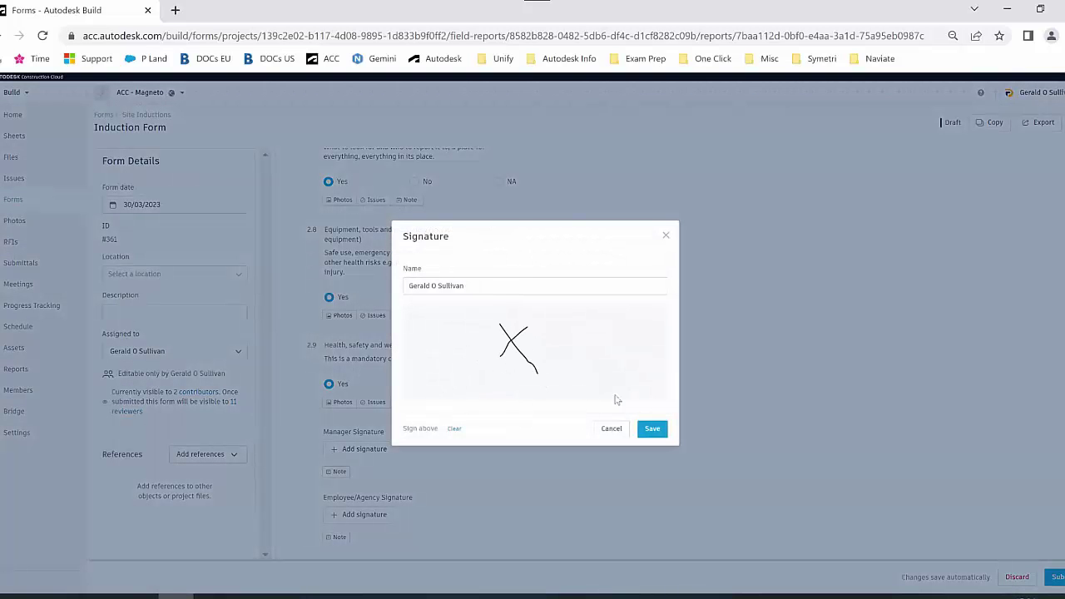
left_click(653, 429)
scroll(385, 379, "up", 1)
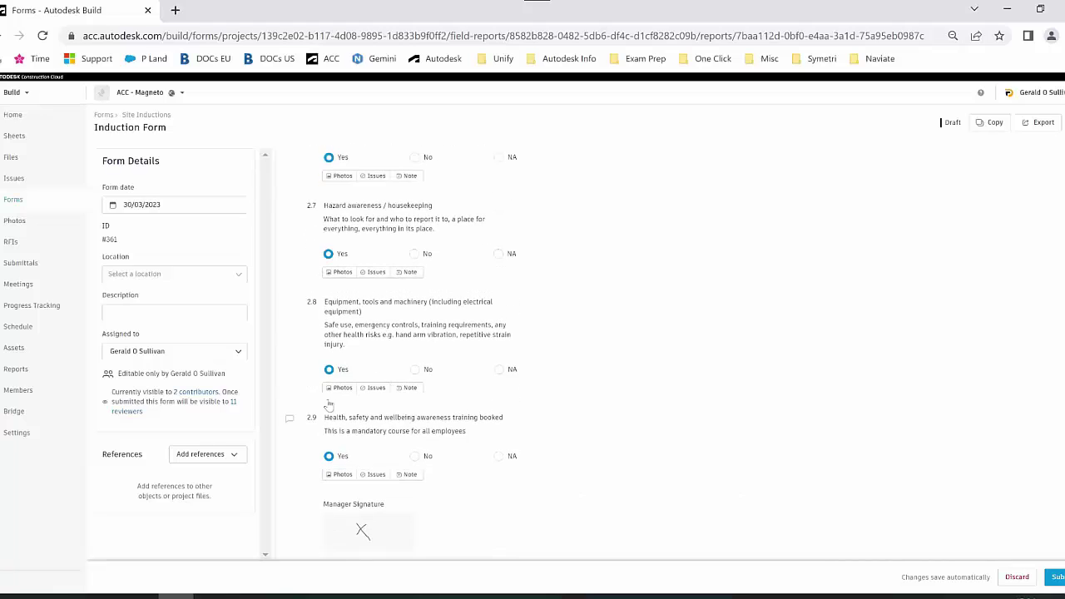
left_click(205, 356)
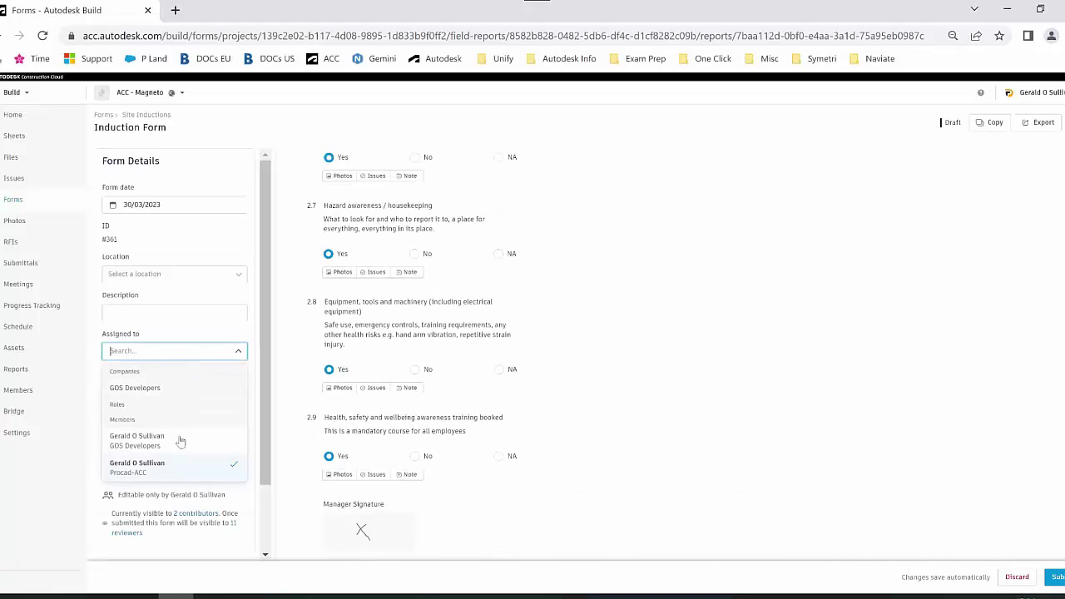
- Reassign the induction draft to the GOS Developers member
left_click(175, 395)
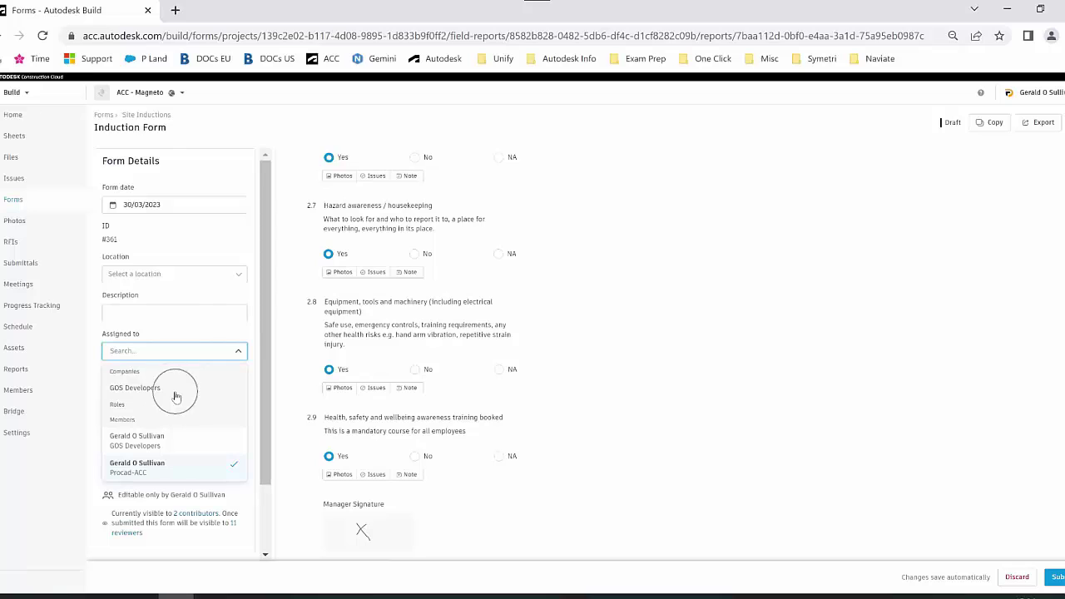
left_click(172, 440)
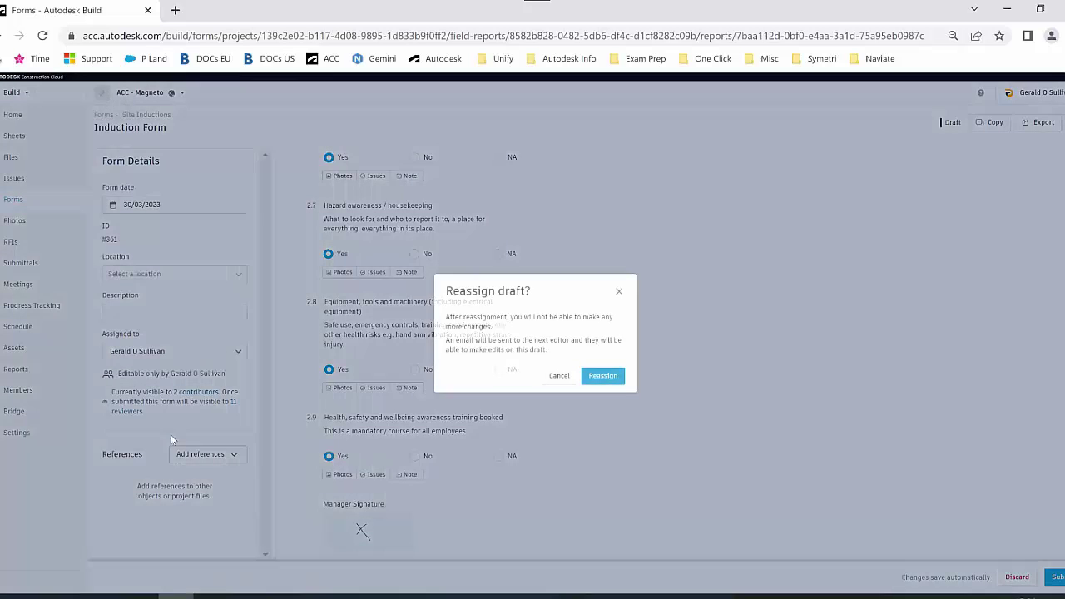
left_click(605, 376)
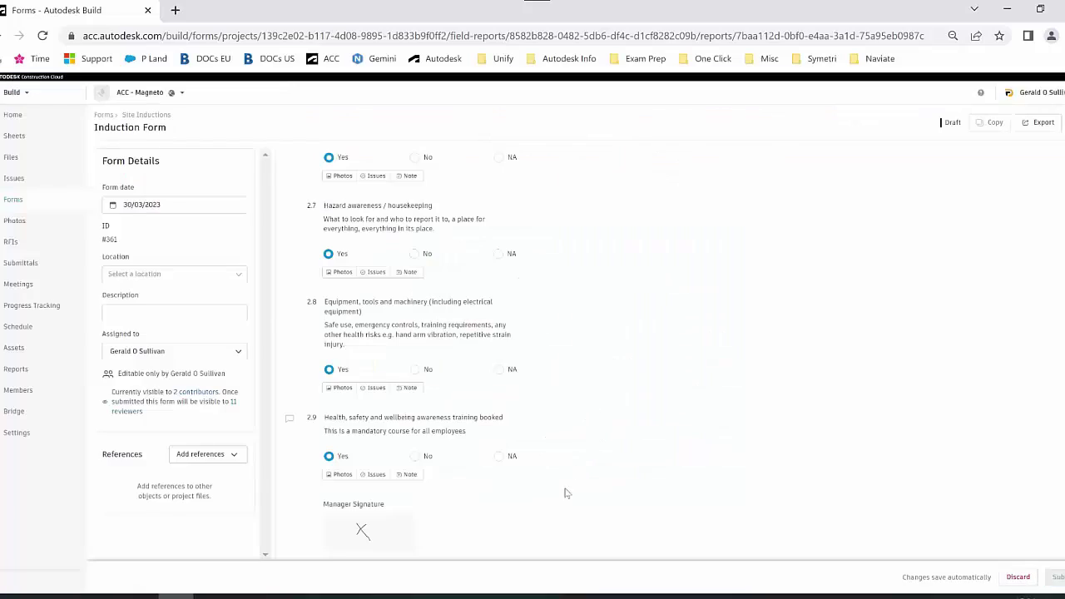
- Go back to the Site Inductions forms list and switch to the inductee's Edge window
left_click(132, 116)
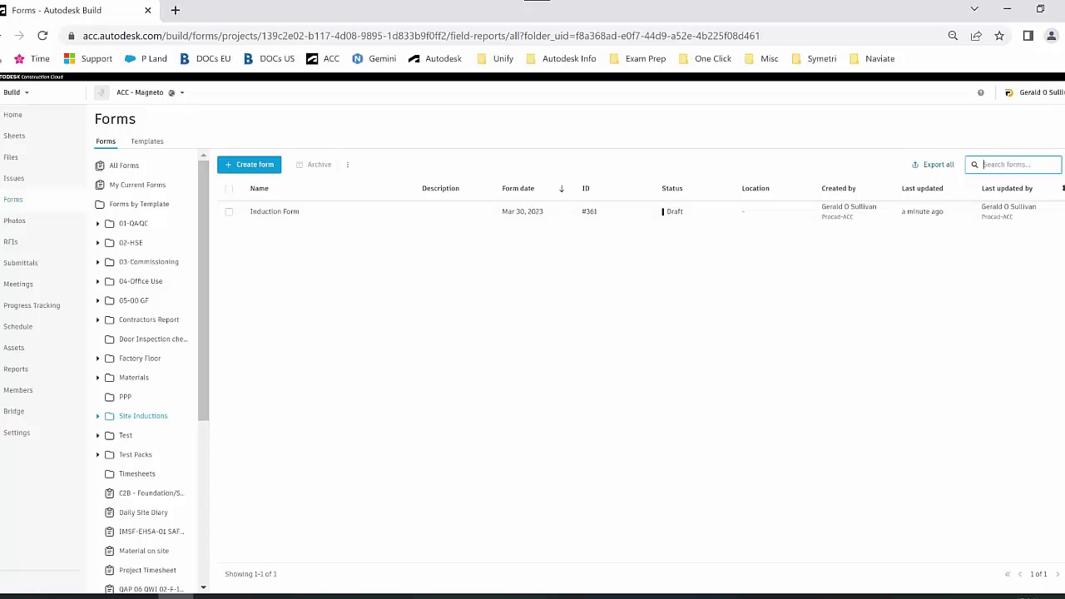
left_click(391, 596)
mouse_move(427, 596)
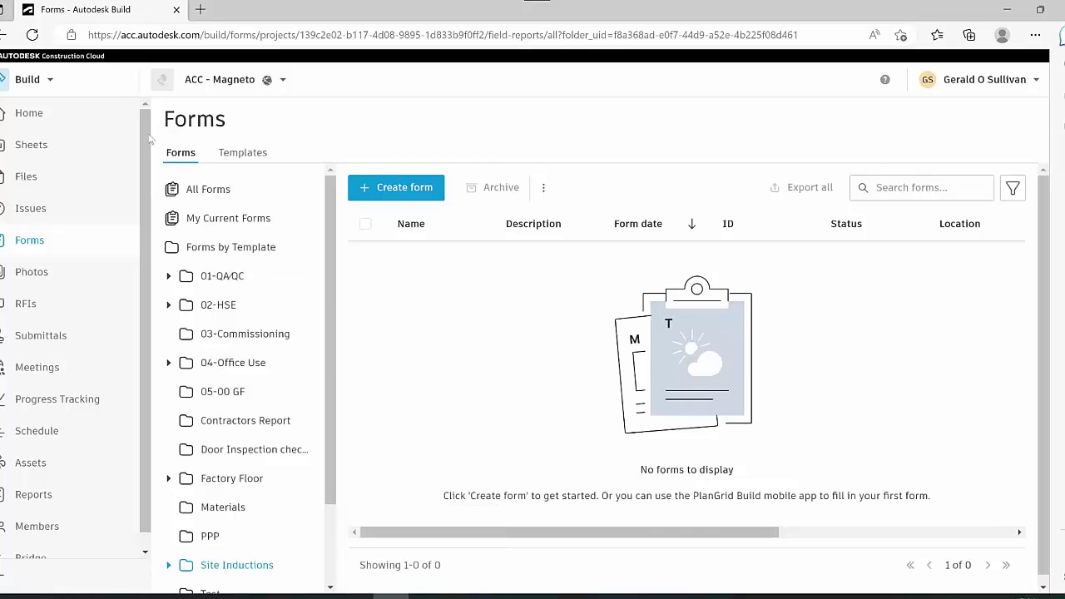
- Reload the Forms page, zoom to 90%, and open the Induction Form
left_click(31, 34)
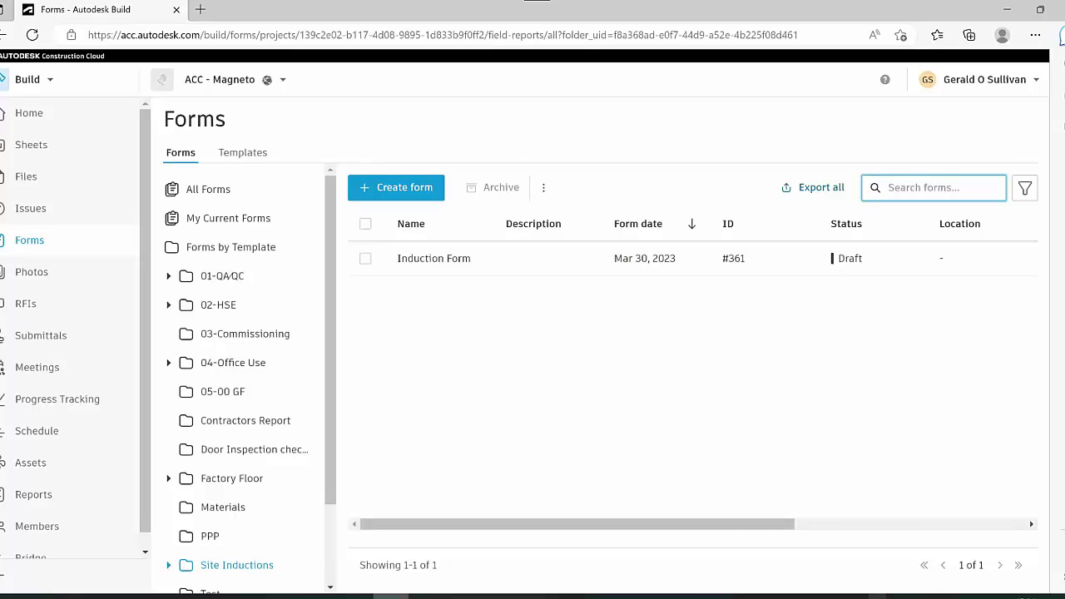
key("ctrl+minus")
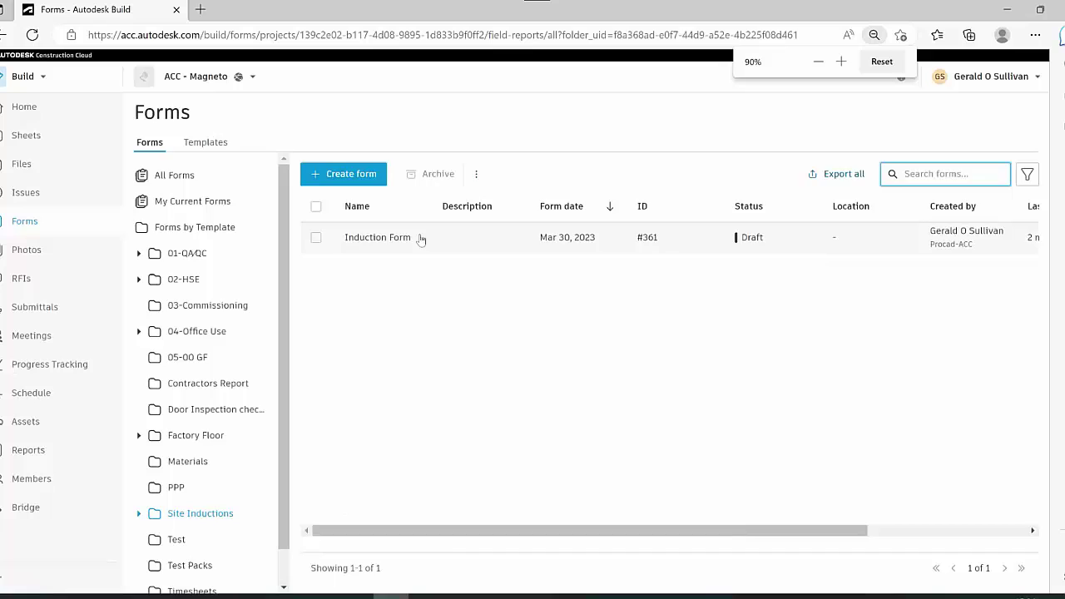
left_click(419, 239)
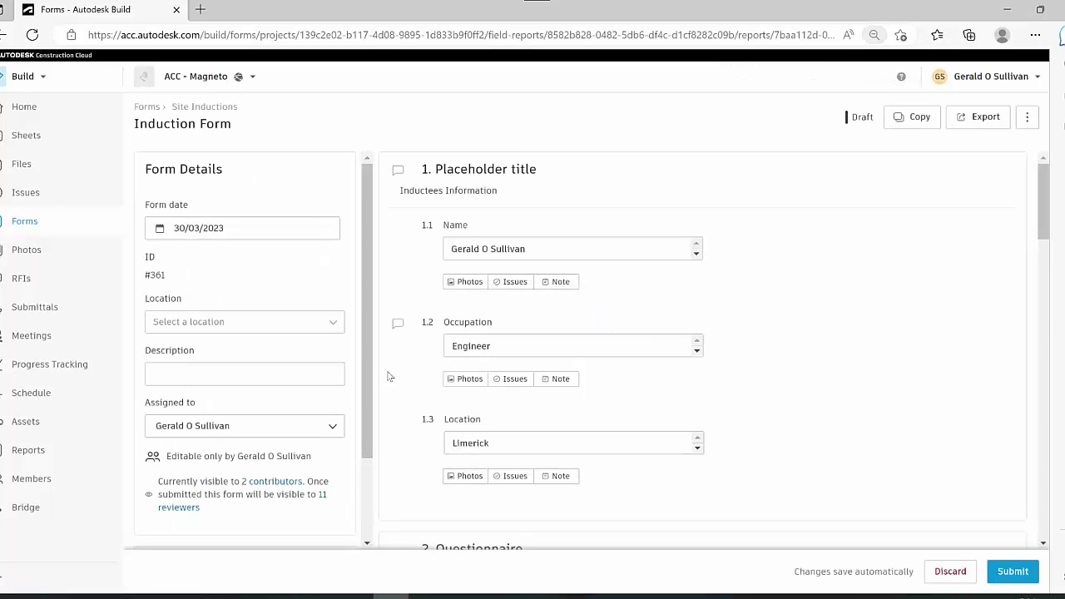
- Draw and save the inductee's signature under Employee/Agency Signature
scroll(899, 291, "down", 3)
scroll(940, 295, "down", 6)
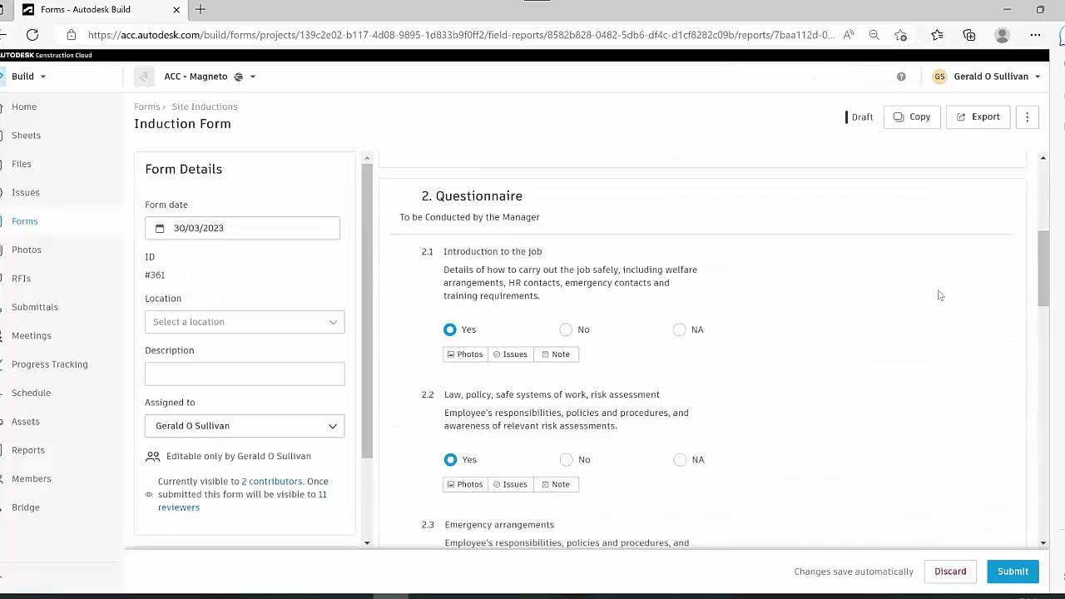
scroll(940, 295, "down", 6)
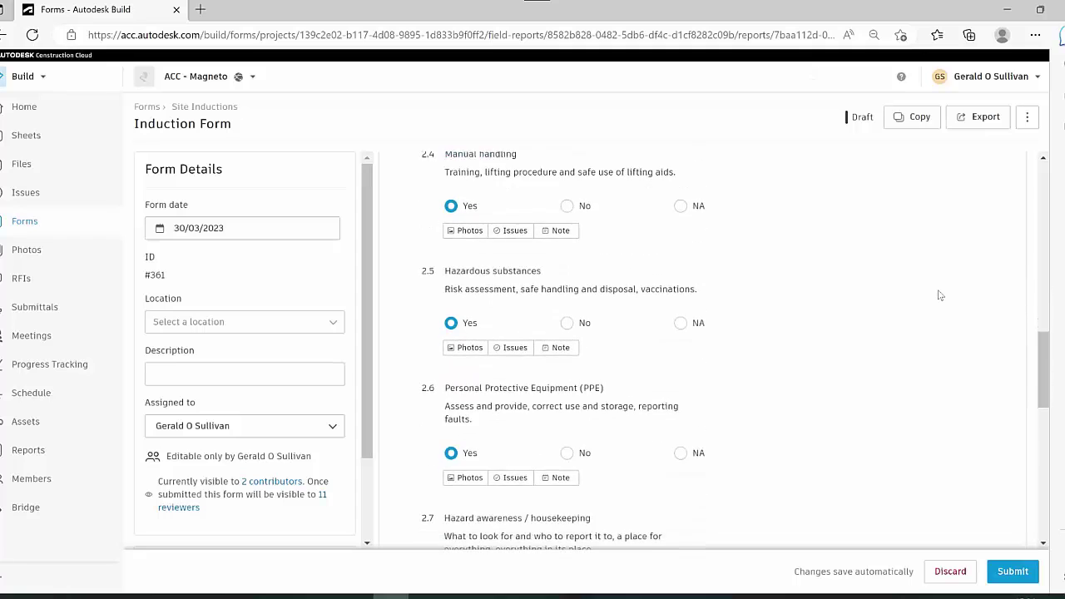
scroll(940, 295, "down", 3)
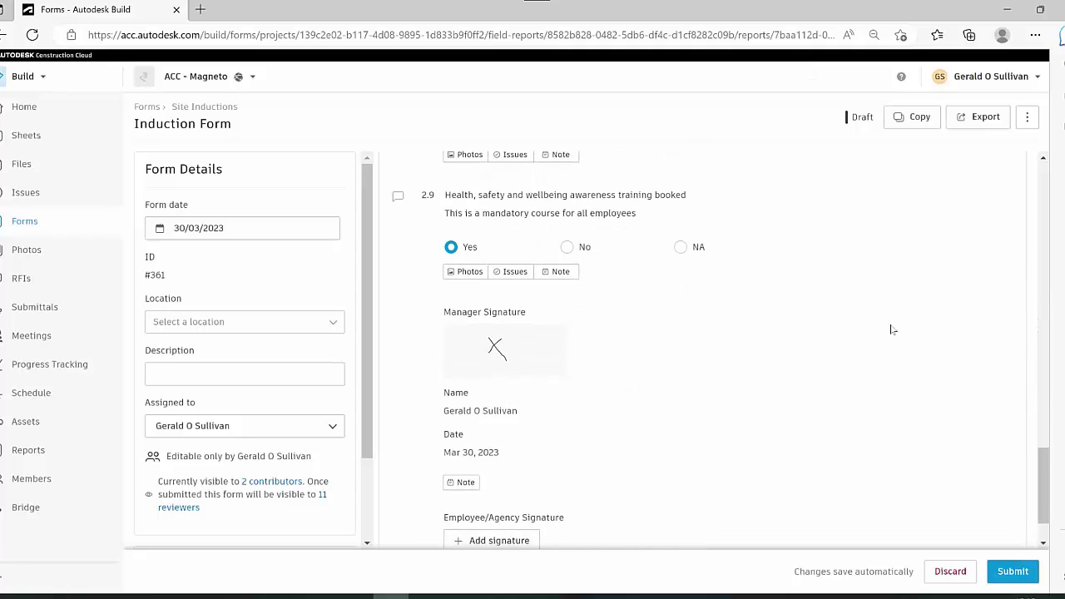
left_click(507, 470)
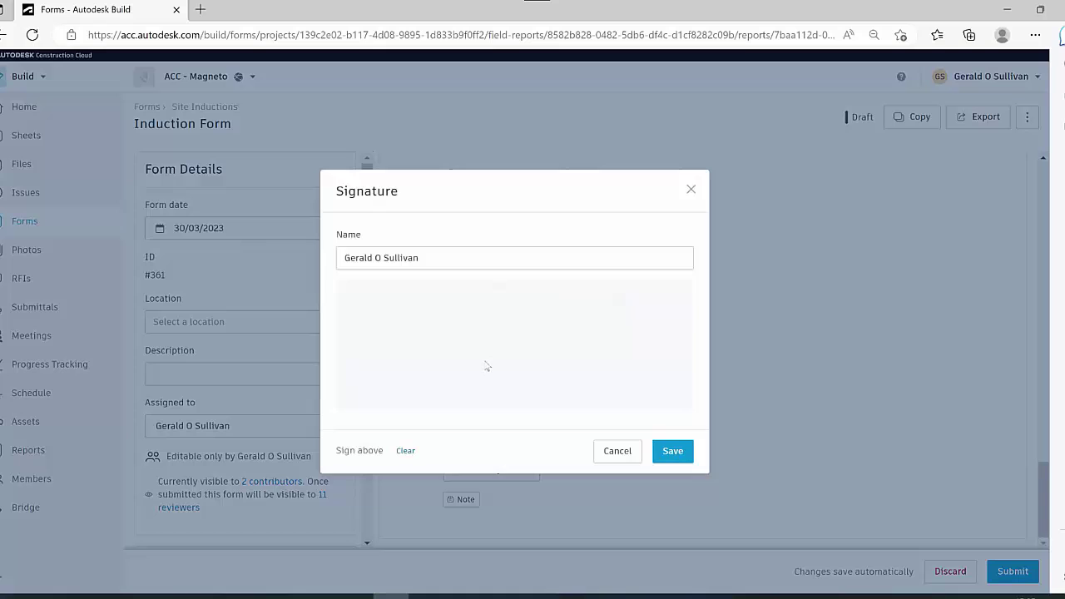
mouse_move(404, 379)
left_mouse_down()
mouse_move(454, 348)
mouse_move(502, 363)
left_mouse_up()
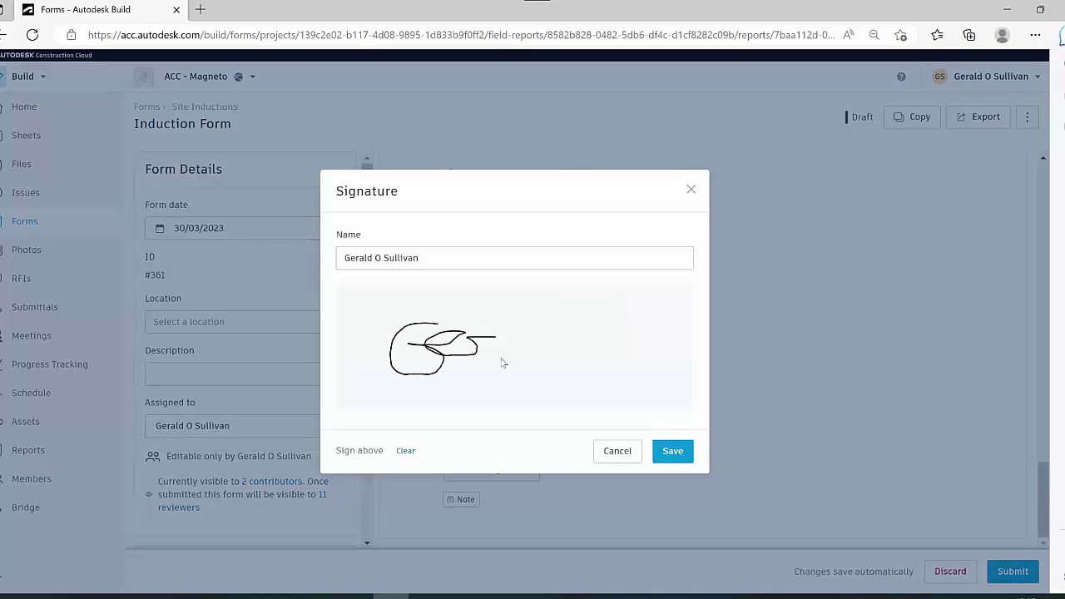
left_click(678, 451)
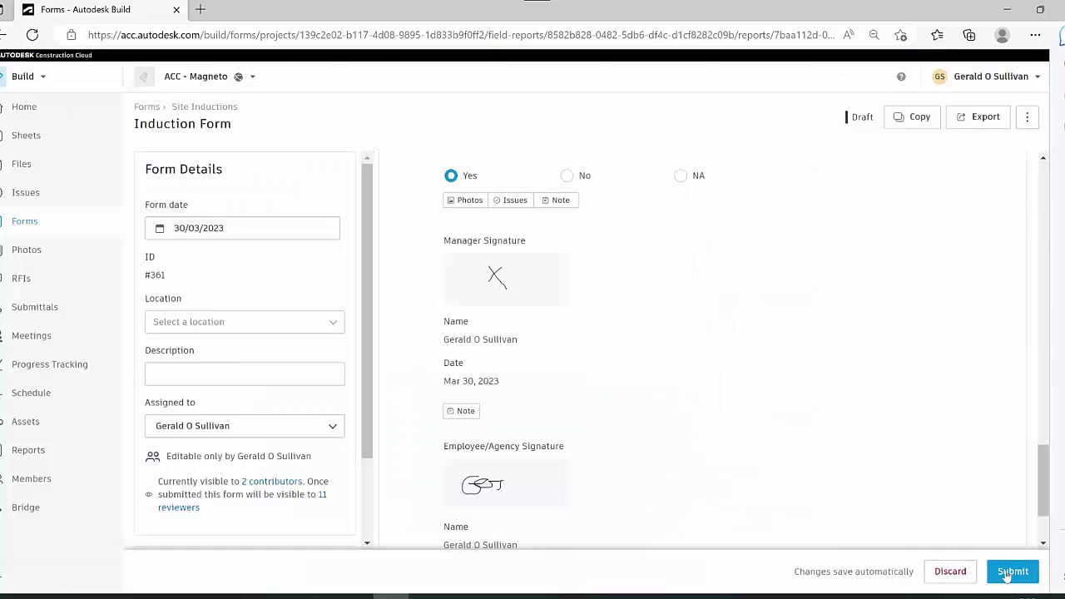
left_click(1009, 573)
- Confirm submission, reload, and check Induction Form #361 shows Submitted with both signatures
left_click(628, 366)
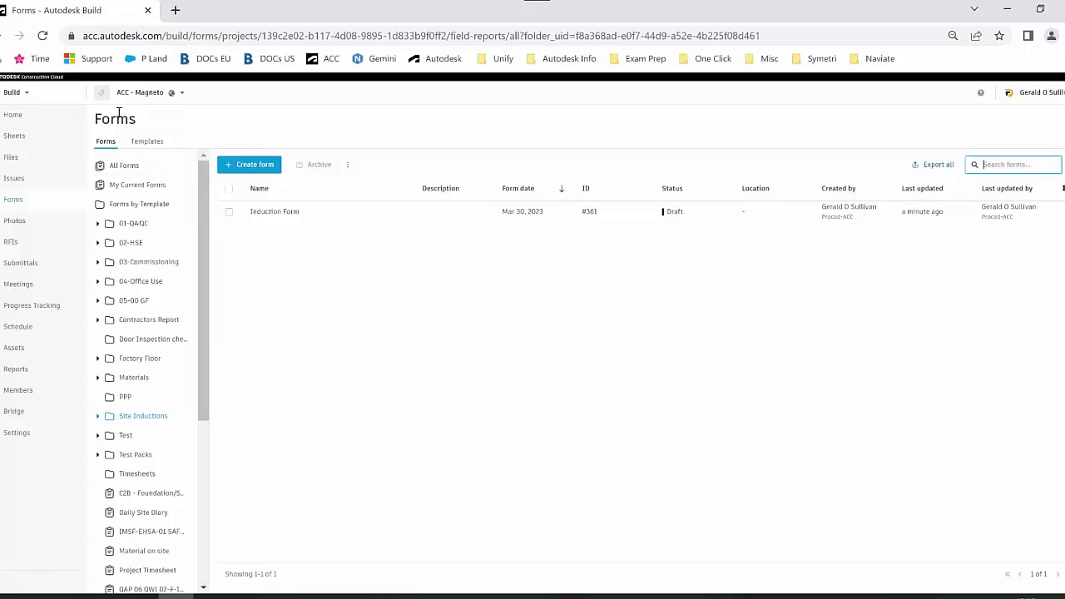
left_click(42, 36)
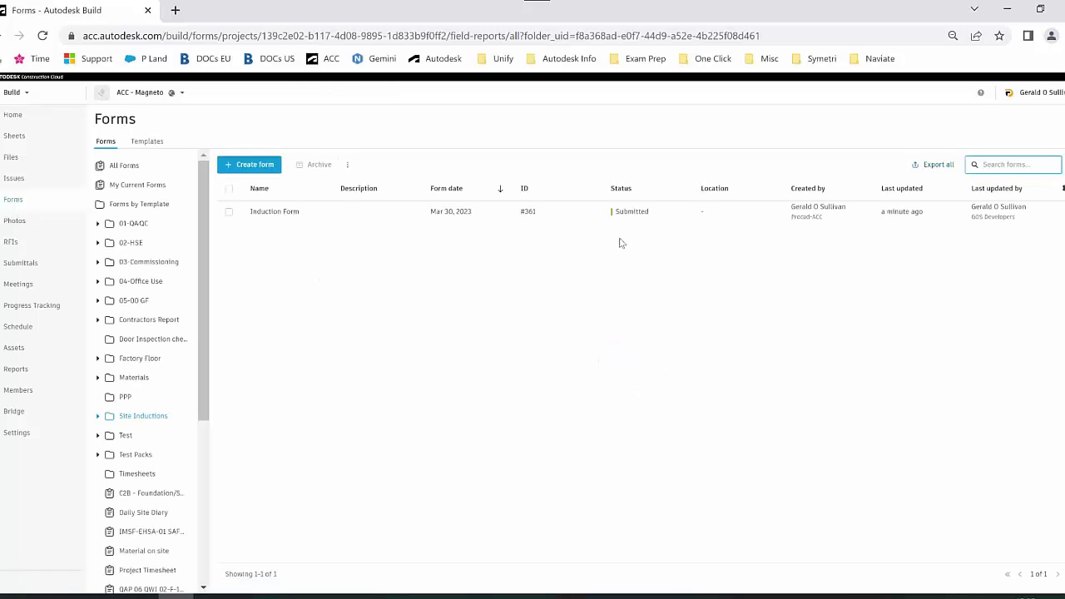
left_click(325, 213)
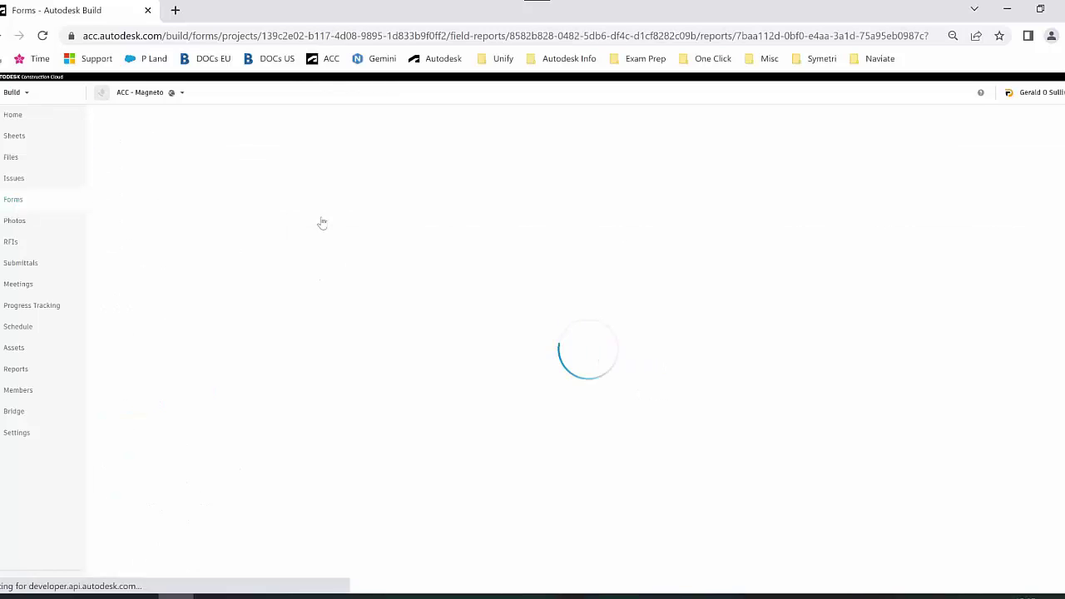
scroll(452, 338, "down", 10)
scroll(452, 338, "down", 2)
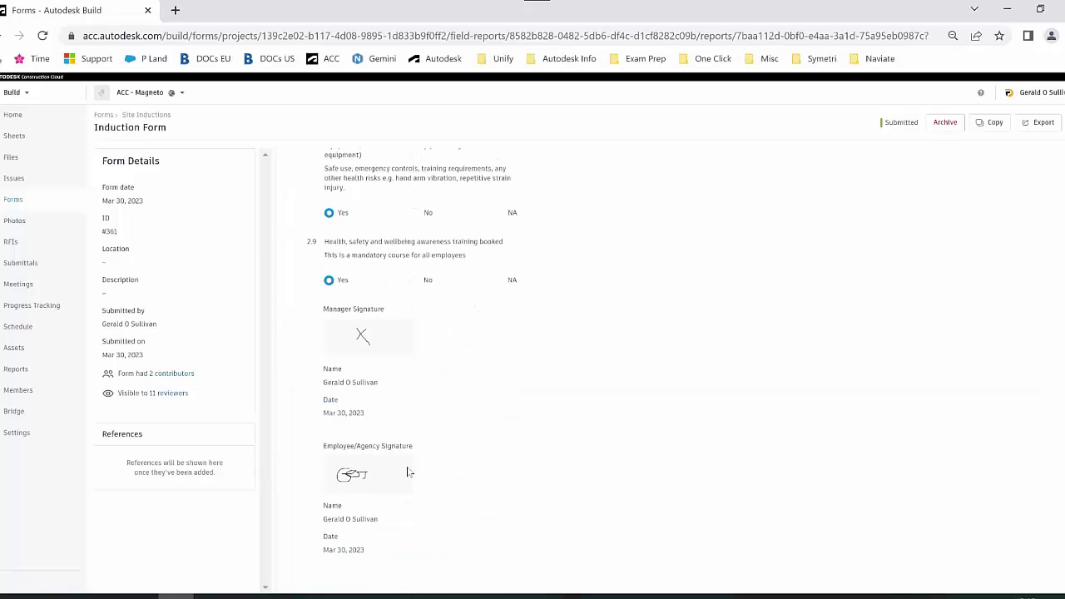